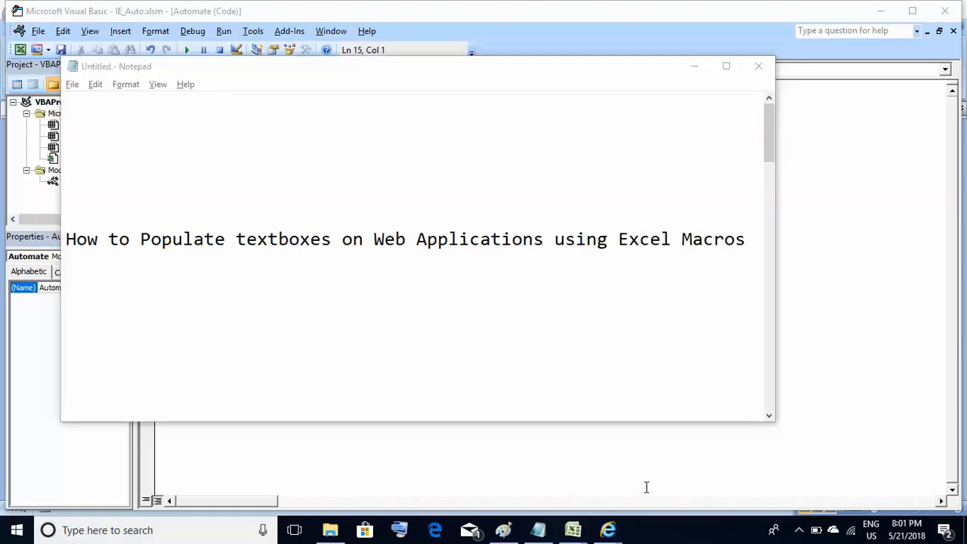
# Step: Minimize the Notepad title note to reveal the VBA editor behind it
pyautogui.click(693, 66)
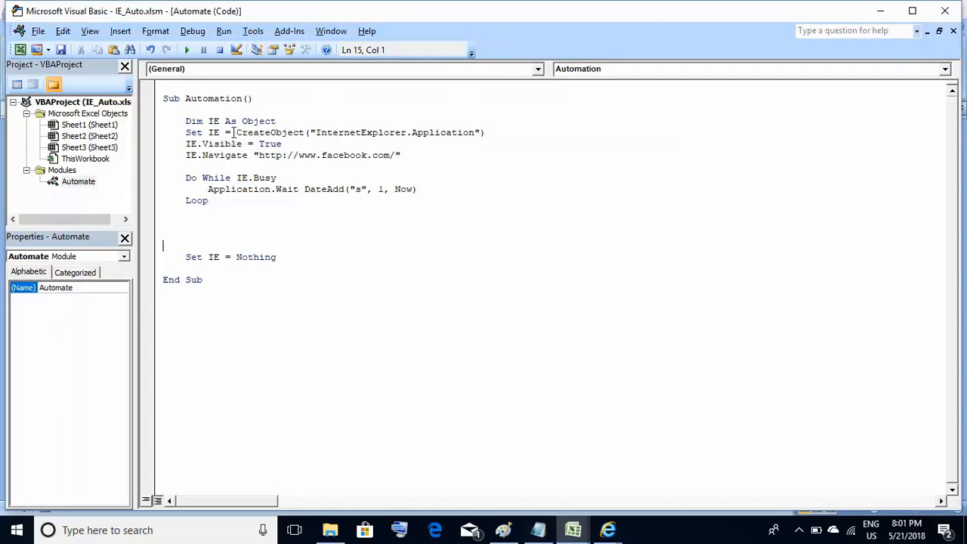
pyautogui.click(315, 155)
pyautogui.doubleClick(316, 154)
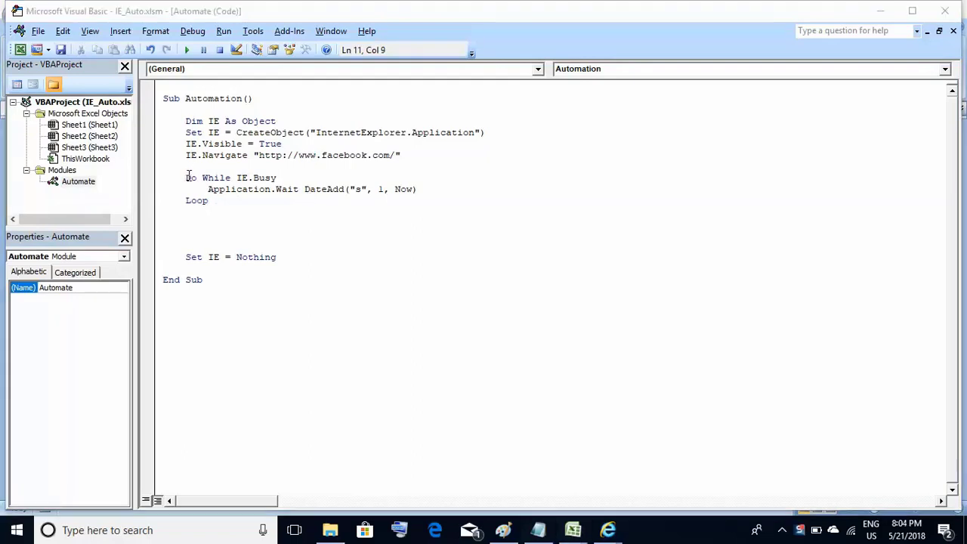
pyautogui.doubleClick(190, 178)
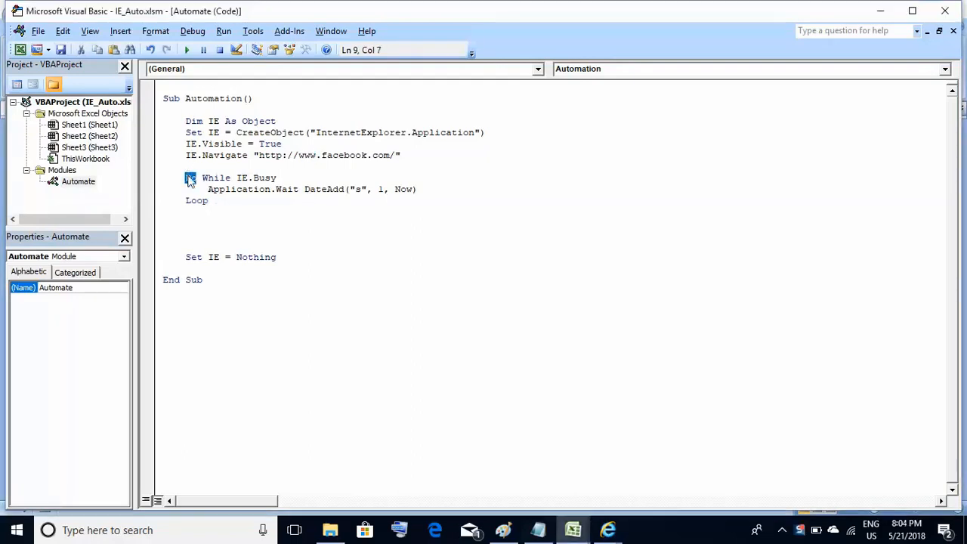
pyautogui.hotkey('shift', 'End')
pyautogui.hotkey('shift', 'Down')
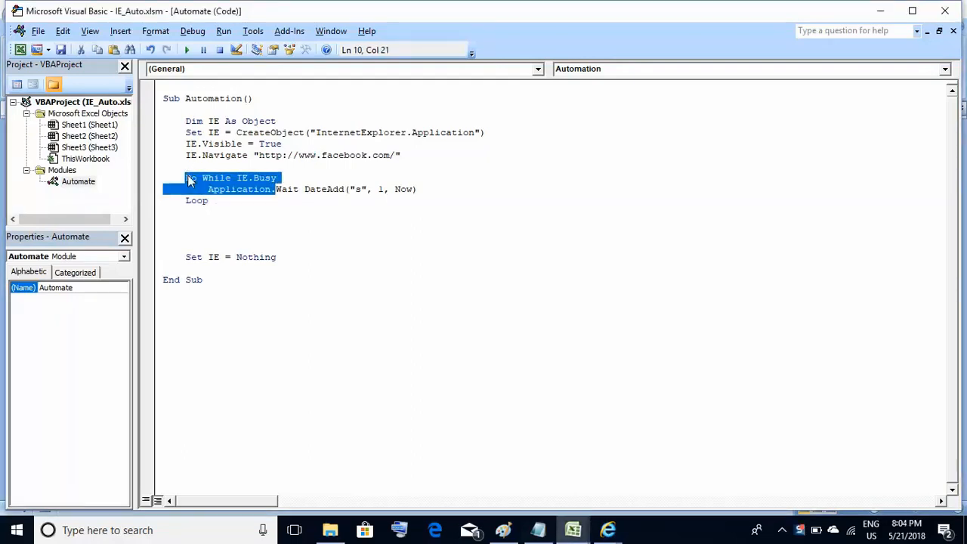
pyautogui.hotkey('shift', 'Down')
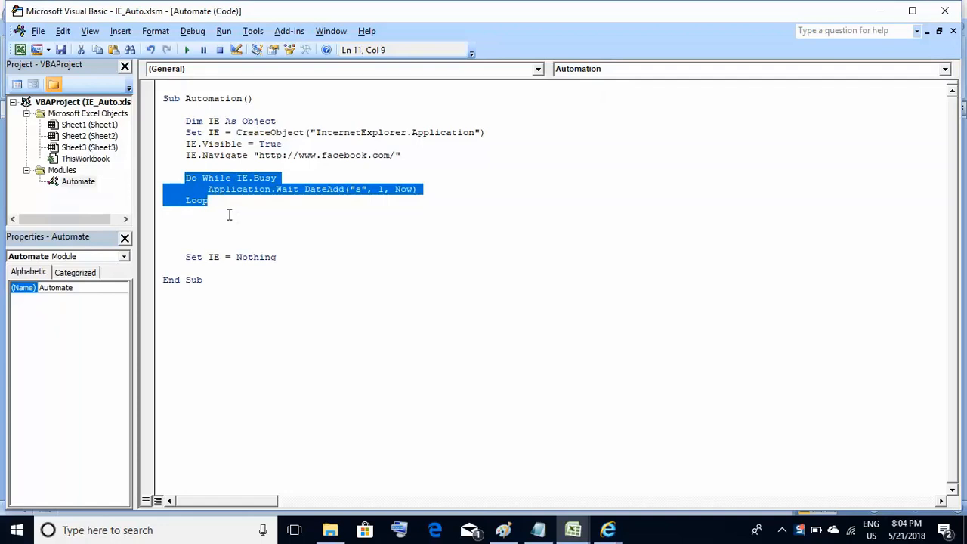
pyautogui.click(215, 224)
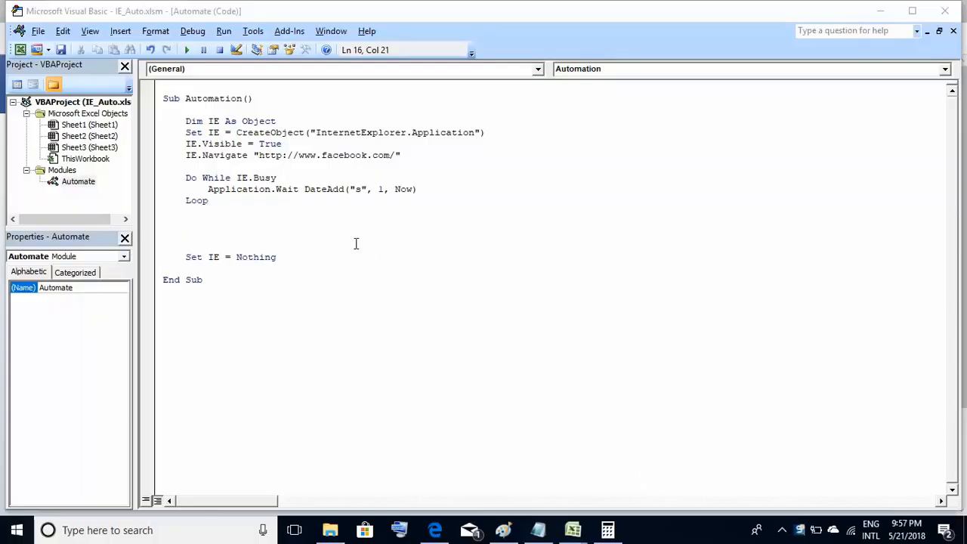
pyautogui.doubleClick(197, 121)
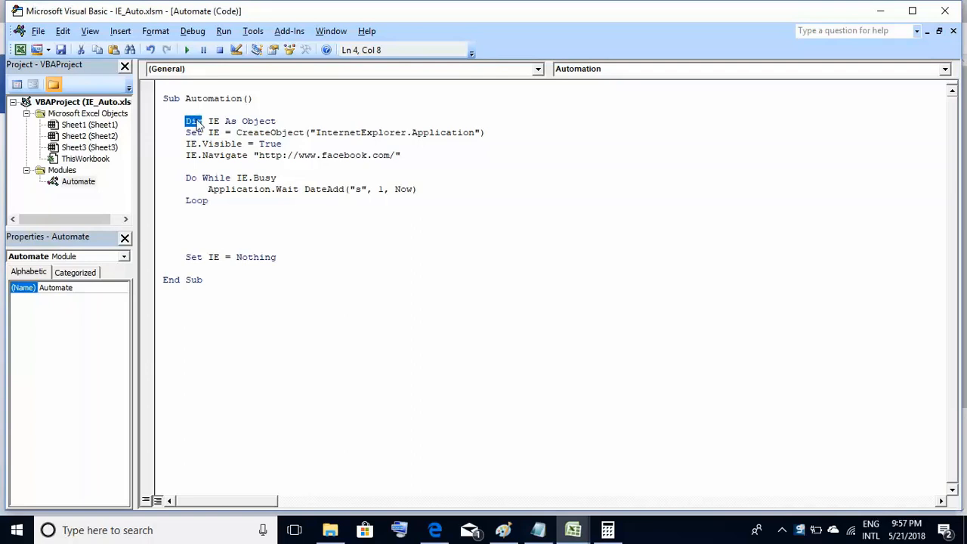
pyautogui.hotkey('shift', 'Down')
pyautogui.hotkey('shift', 'Down')
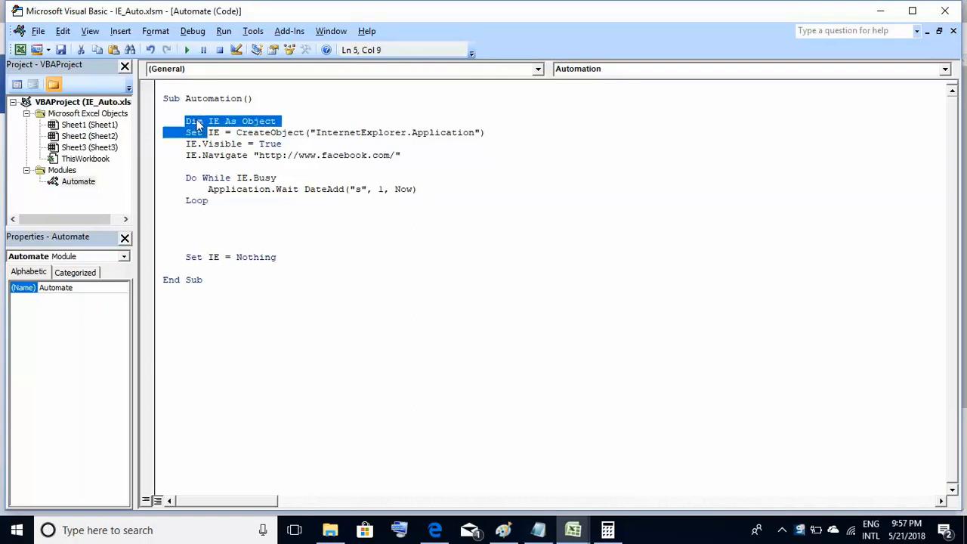
pyautogui.hotkey('shift', 'Down')
pyautogui.hotkey('shift', 'Down')
pyautogui.hotkey('shift', 'Down')
pyautogui.hotkey('shift', 'Down')
pyautogui.hotkey('shift', 'Down')
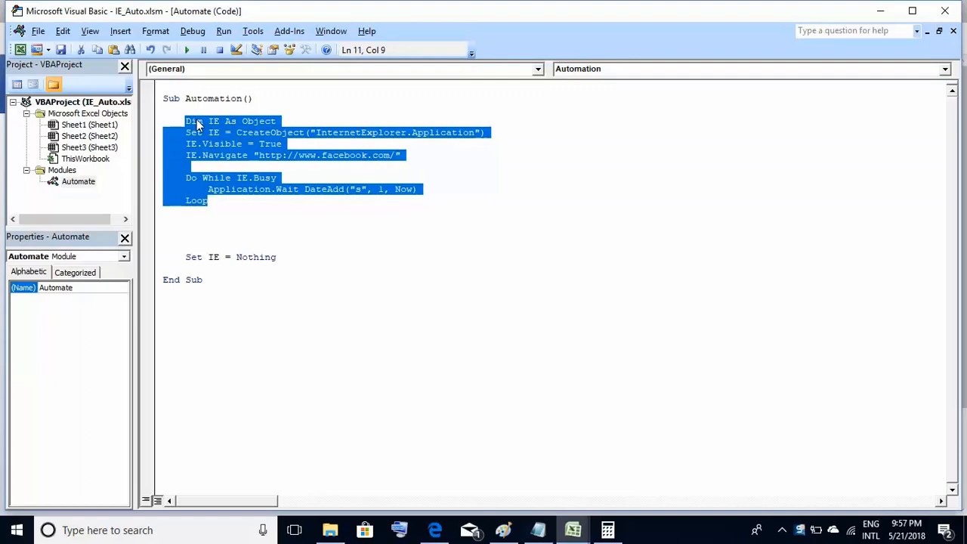
pyautogui.click(231, 208)
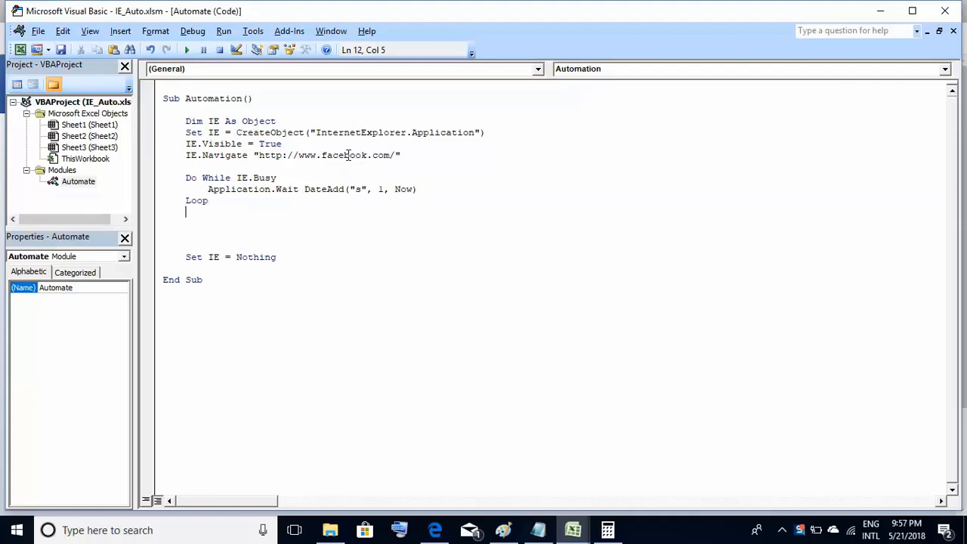
pyautogui.click(229, 201)
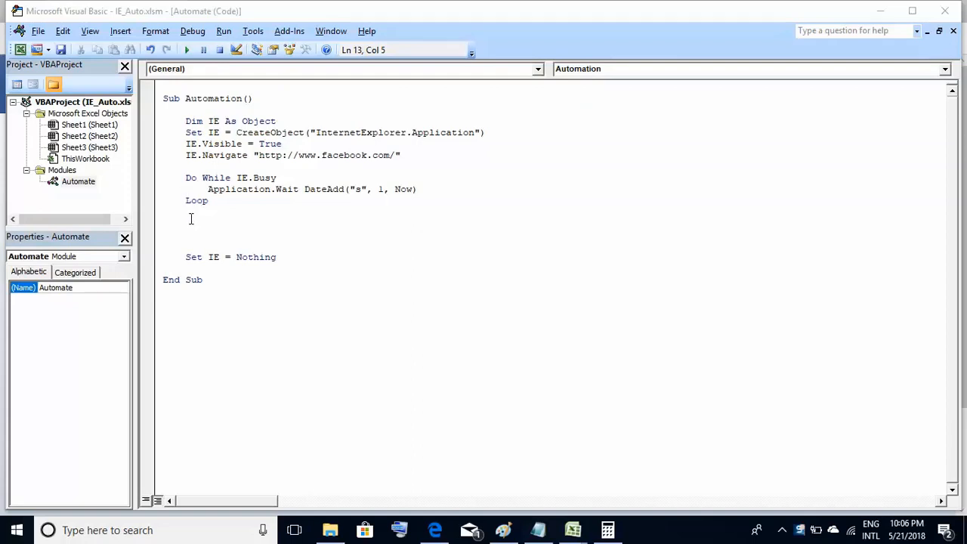
pyautogui.click(191, 219)
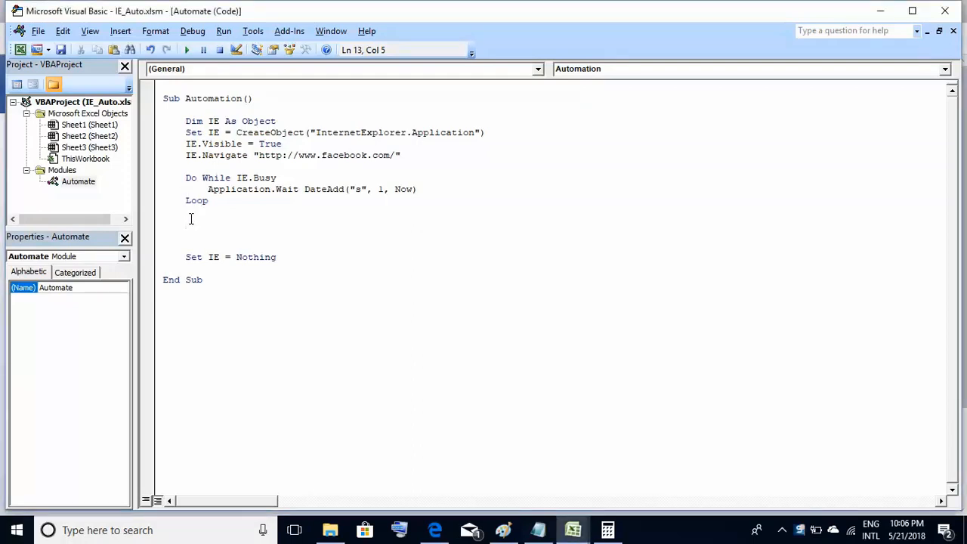
# Step: Inspect the Facebook First name box in Edge to expose its input name "firstname" and id "u_0_j"
pyautogui.click(430, 529)
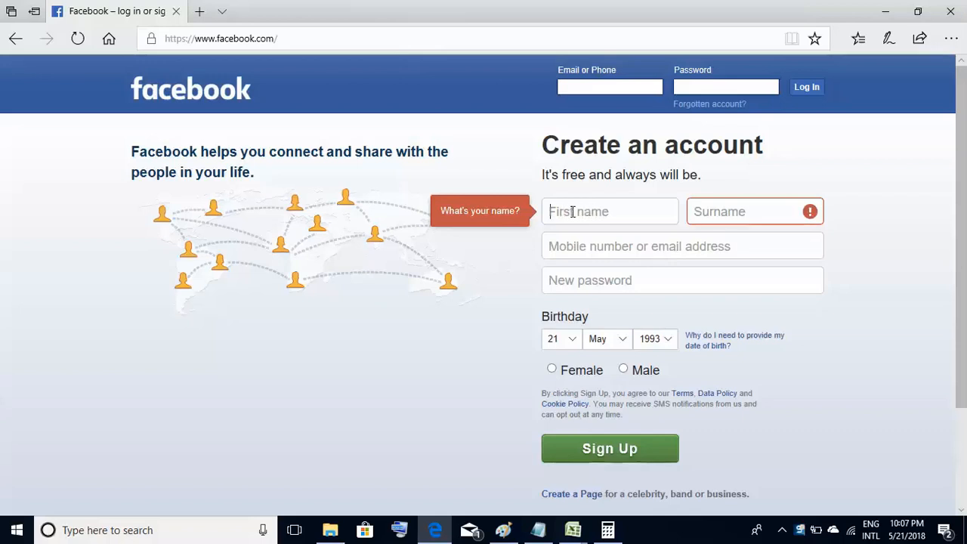
pyautogui.rightClick(573, 212)
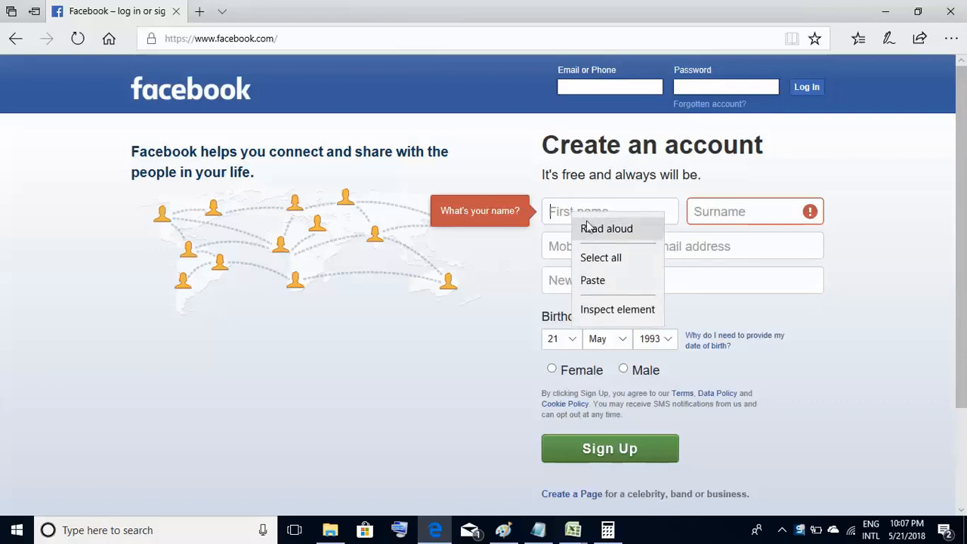
pyautogui.click(617, 309)
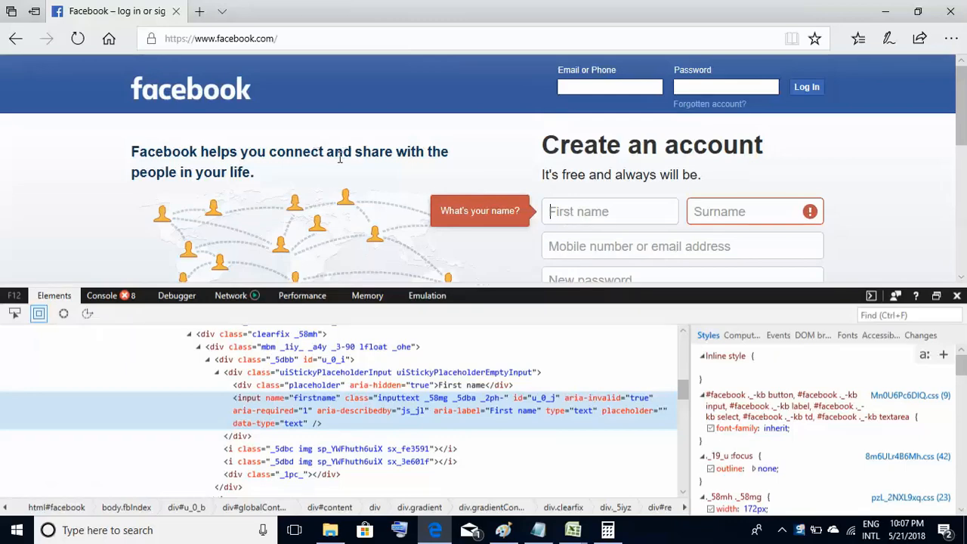
pyautogui.rightClick(575, 215)
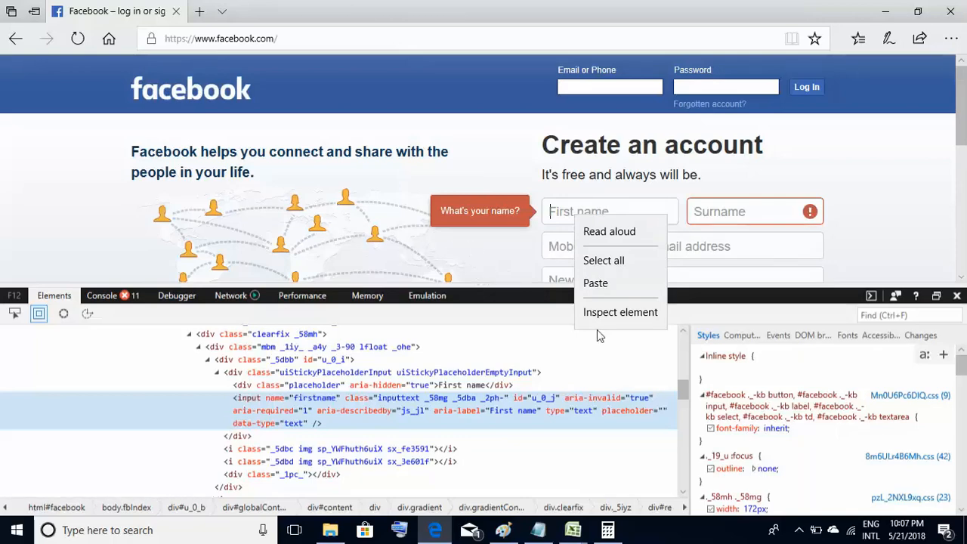
pyautogui.click(327, 406)
pyautogui.doubleClick(326, 405)
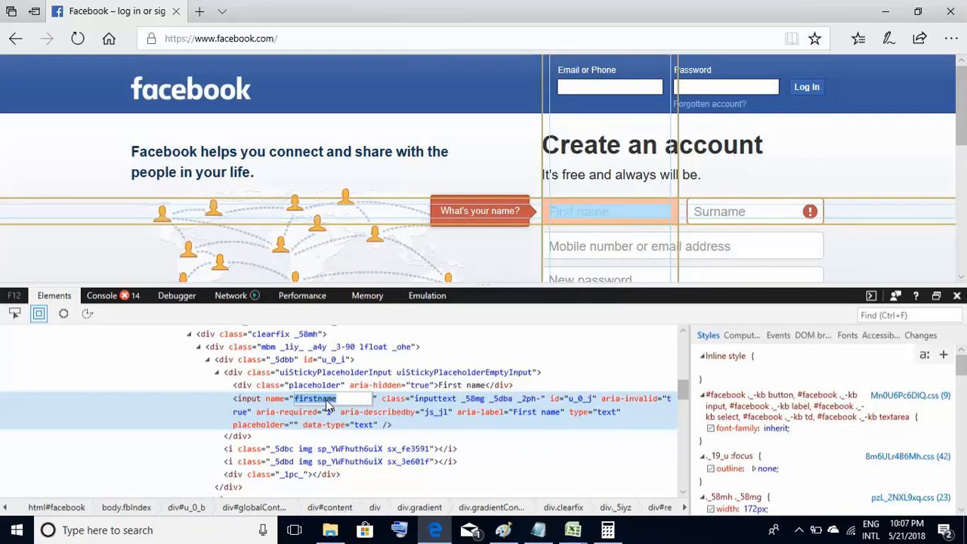
pyautogui.doubleClick(581, 400)
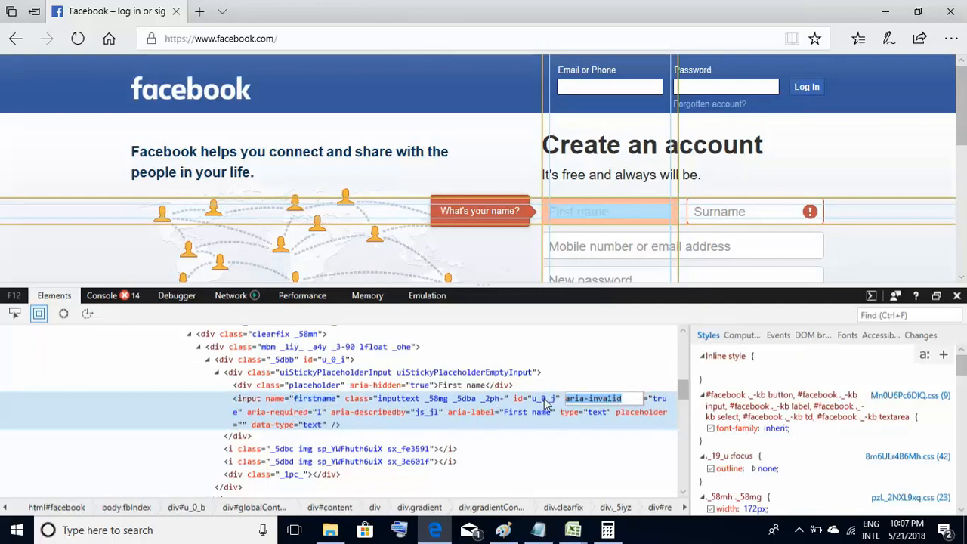
pyautogui.doubleClick(544, 399)
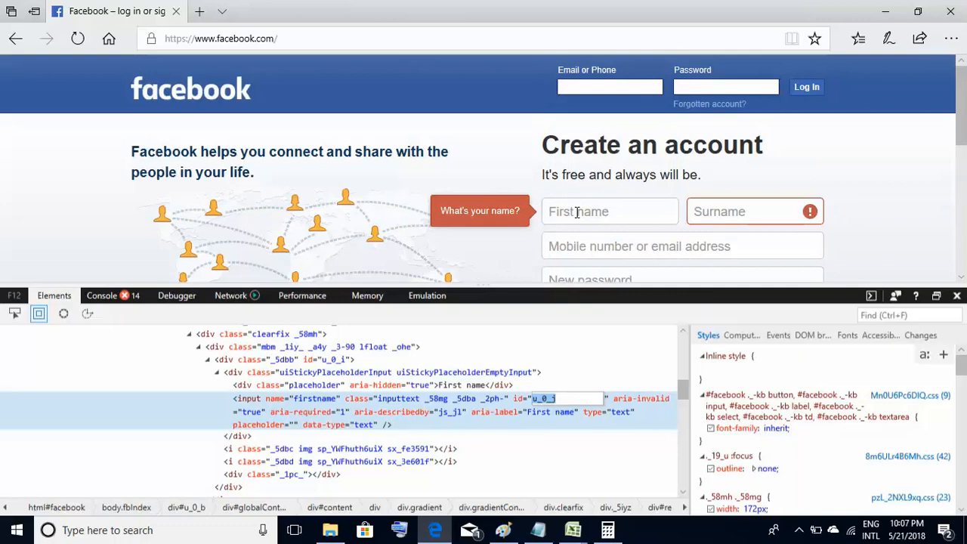
pyautogui.click(574, 400)
pyautogui.doubleClick(574, 400)
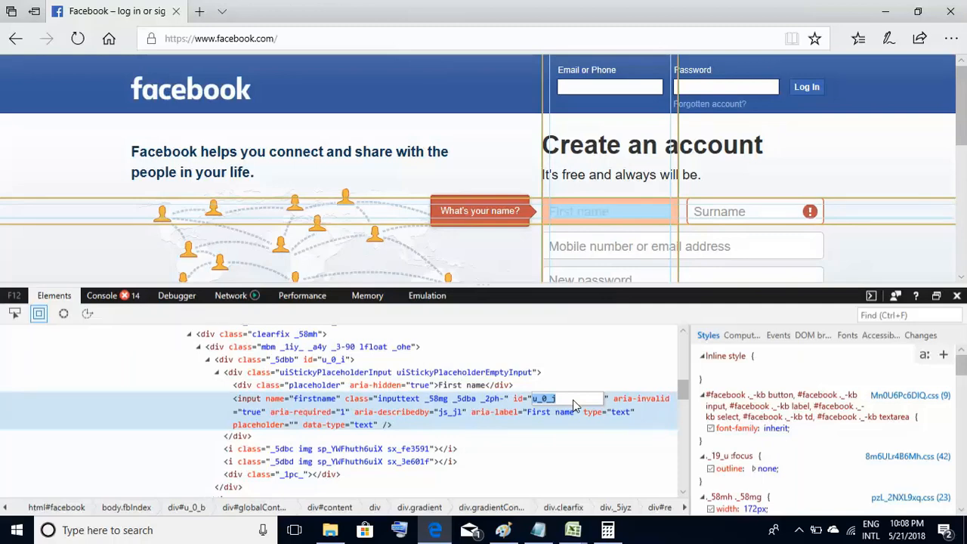
pyautogui.moveTo(573, 530)
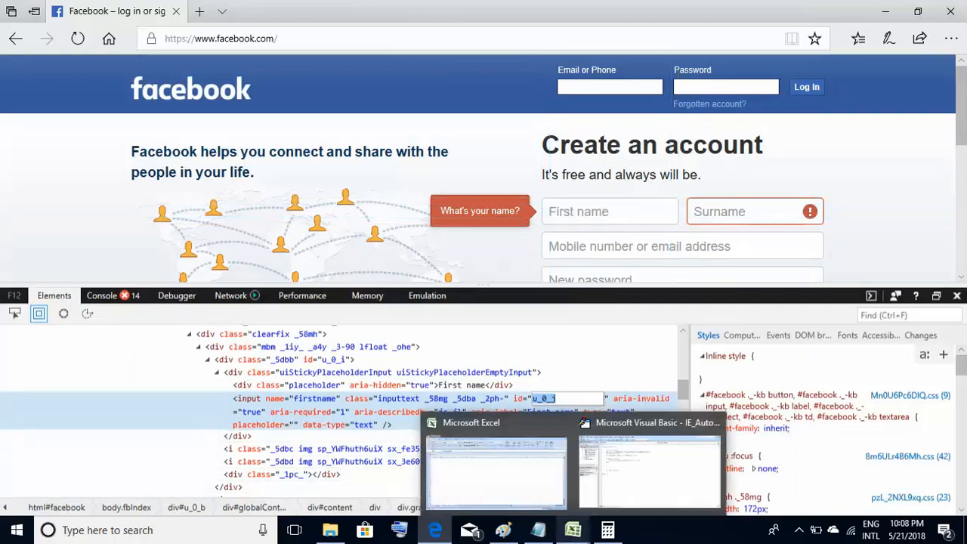
# Step: Add IE.document.getElementById("u_0_j") on line 13 below Loop in the Automation macro
pyautogui.click(635, 480)
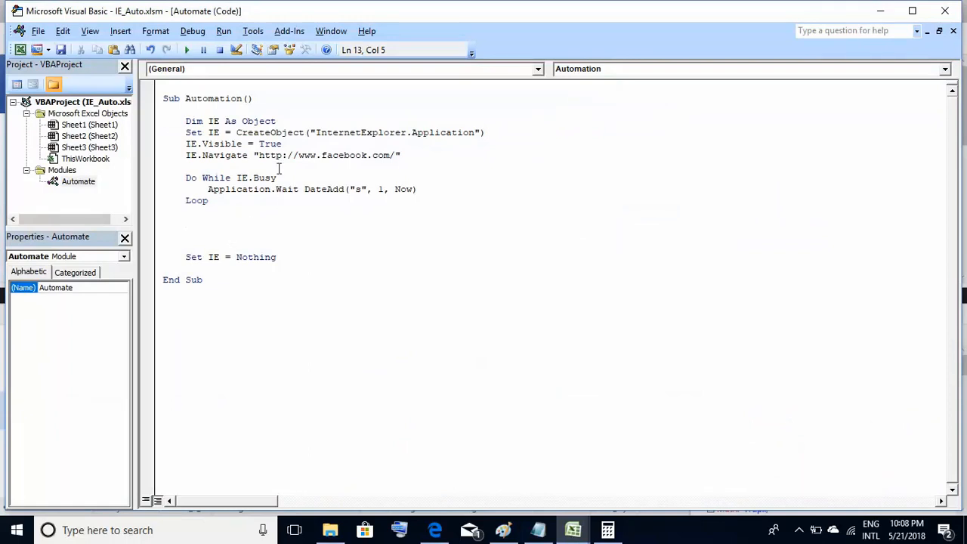
pyautogui.doubleClick(212, 133)
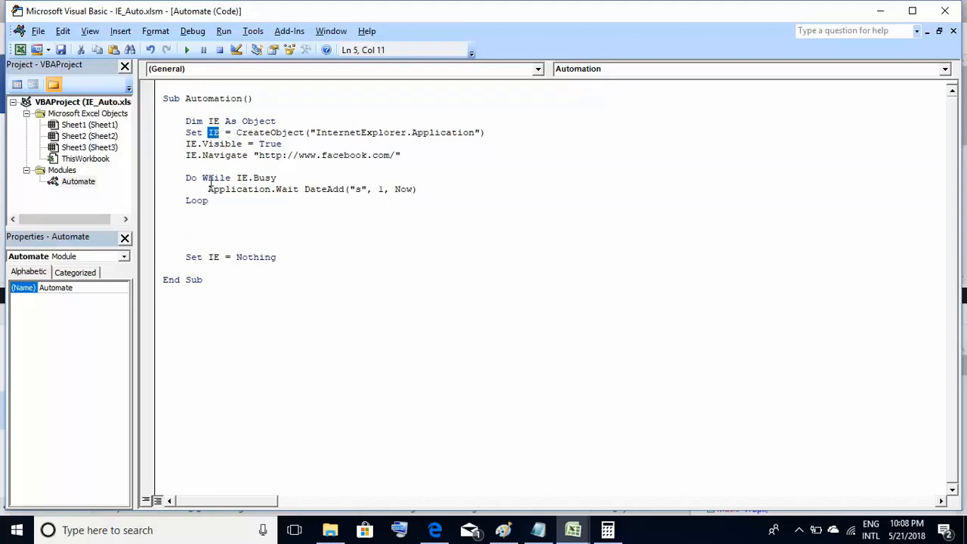
pyautogui.click(197, 222)
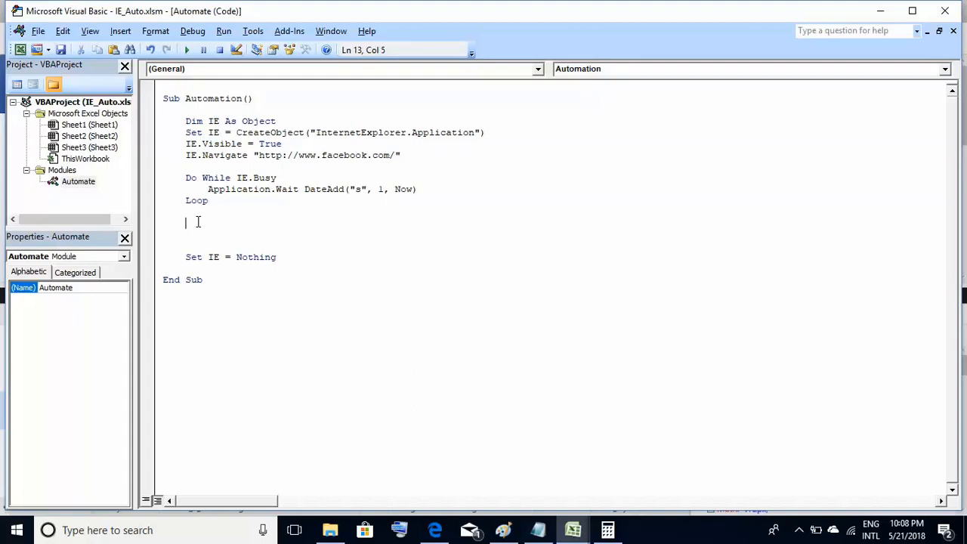
pyautogui.write('IE.')
pyautogui.write('do')
pyautogui.write('cument')
pyautogui.write('.g')
pyautogui.write('etE')
pyautogui.write('lement')
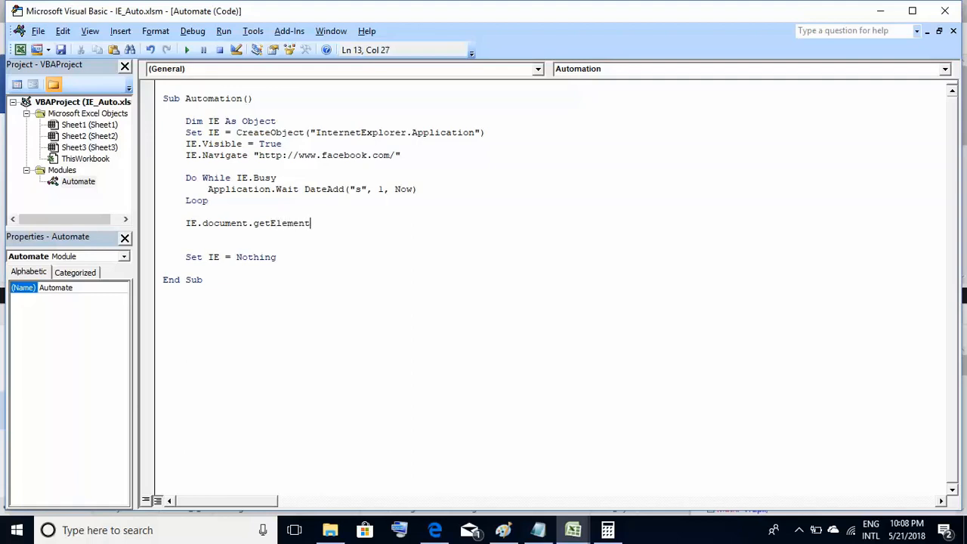
pyautogui.write('ByI')
pyautogui.write('d(')
pyautogui.write(')')
pyautogui.write('""')
pyautogui.press('Left')
pyautogui.write('u_0_j')
# Step: Append .Value = "kjdfkjsd" to the getElementById("u_0_j") line after checking the id in Edge
pyautogui.click(445, 531)
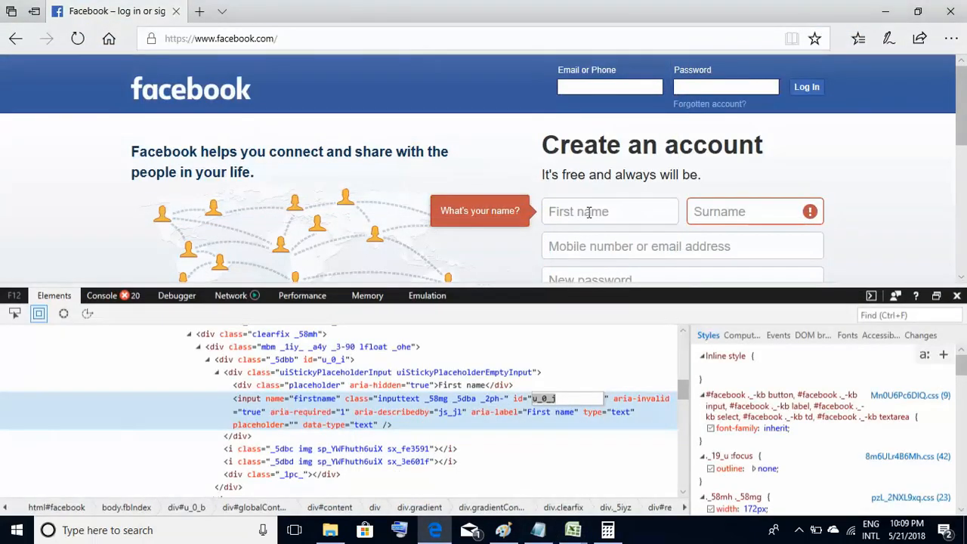
pyautogui.hotkey('alt', 'Tab')
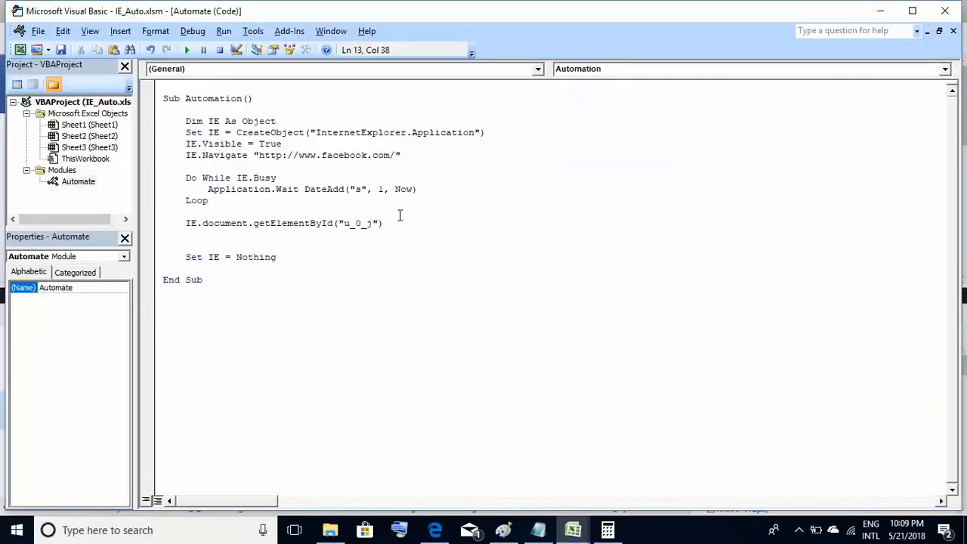
pyautogui.click(395, 223)
pyautogui.write('.')
pyautogui.write('va')
pyautogui.write('lue')
pyautogui.write('=')
pyautogui.write('""')
pyautogui.write('kjdfkjsd')
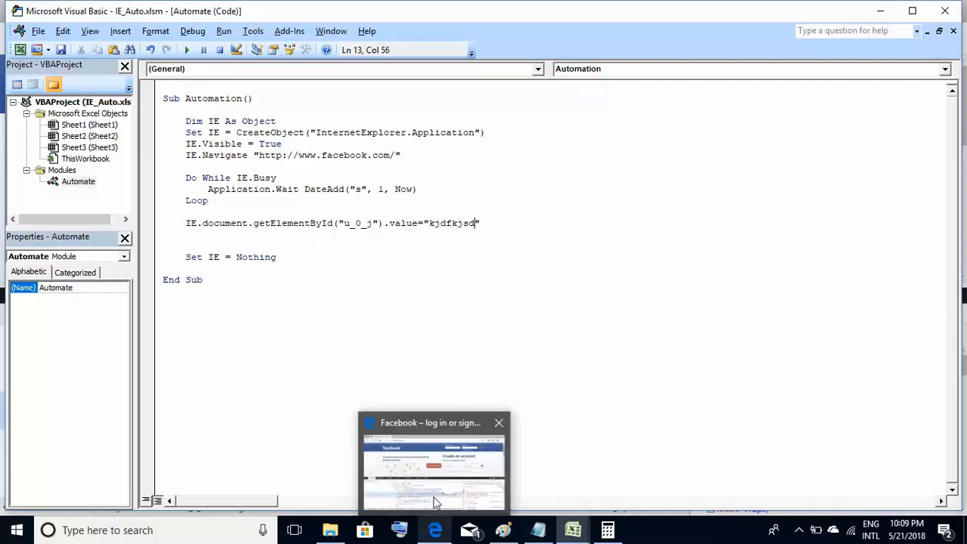
pyautogui.click(435, 530)
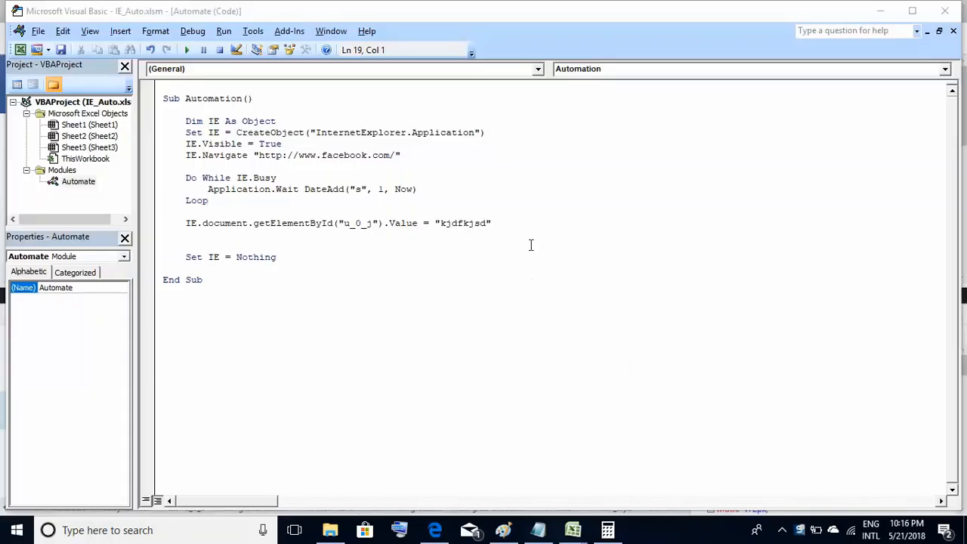
# Step: Run the Automation macro so Internet Explorer opens Facebook with First name "kjdfkjsd"
pyautogui.click(519, 223)
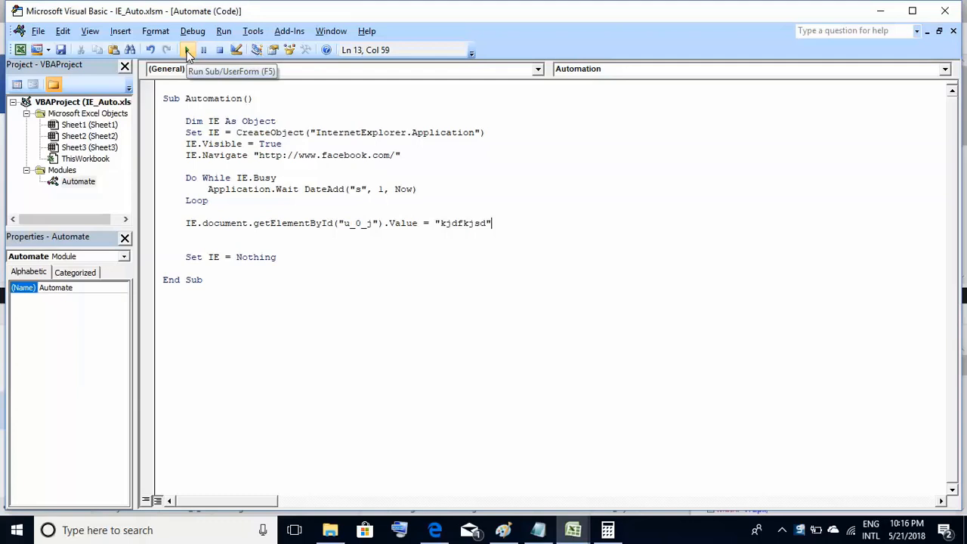
pyautogui.click(187, 50)
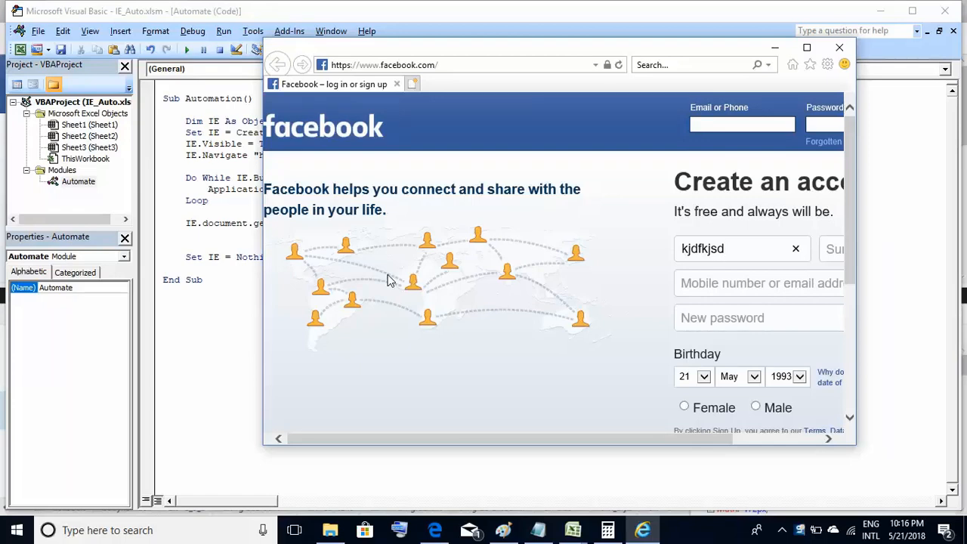
# Step: Confirm the First name box in Internet Explorer reads kjdfkjsd and return to the macro code
pyautogui.click(459, 406)
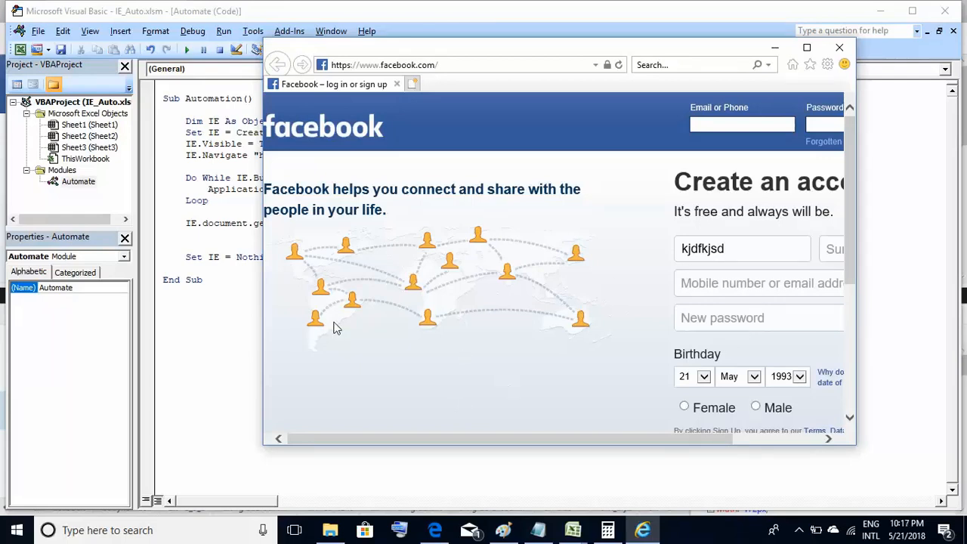
pyautogui.click(209, 287)
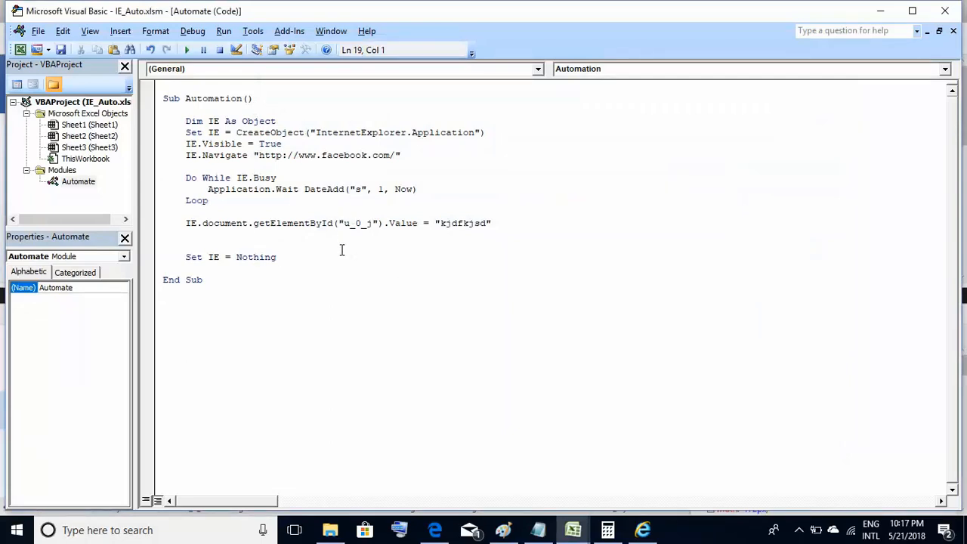
pyautogui.click(505, 225)
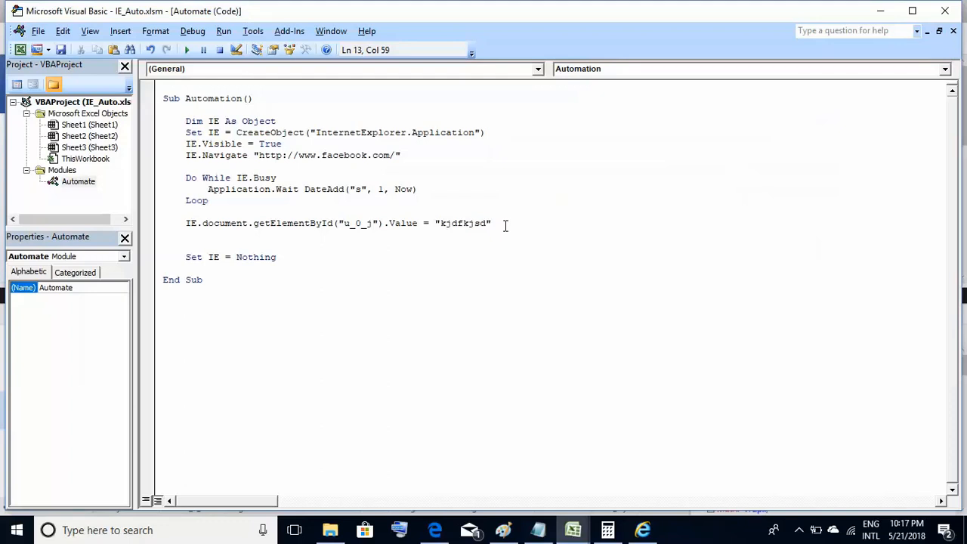